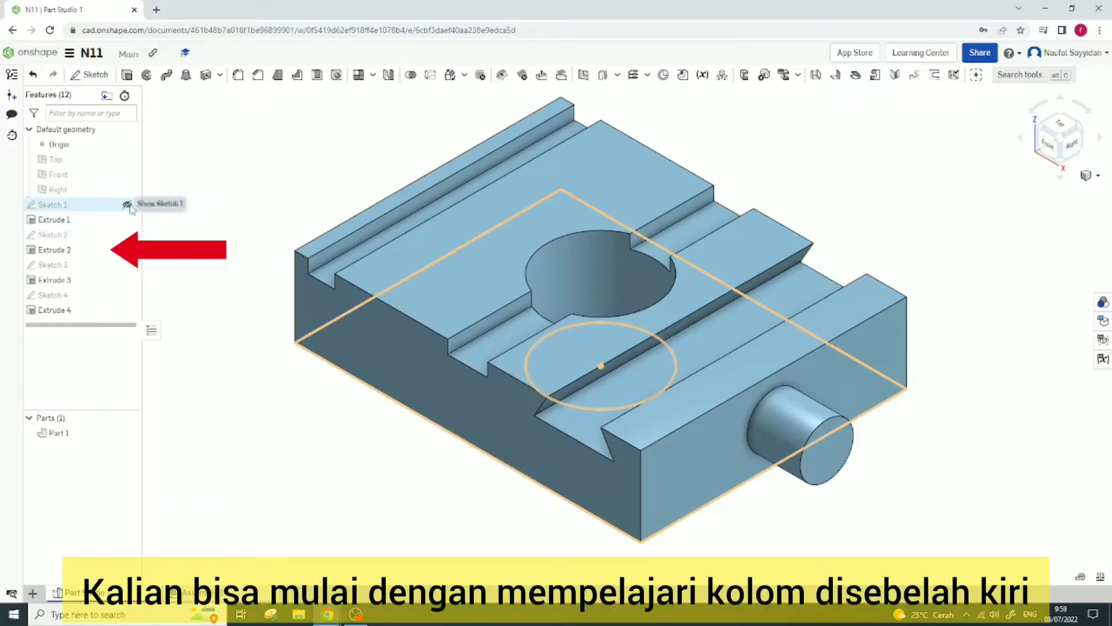
# - Show Sketch 1, Sketch 2, Sketch 3 and Sketch 4 on the model
pyautogui.click(128, 205)
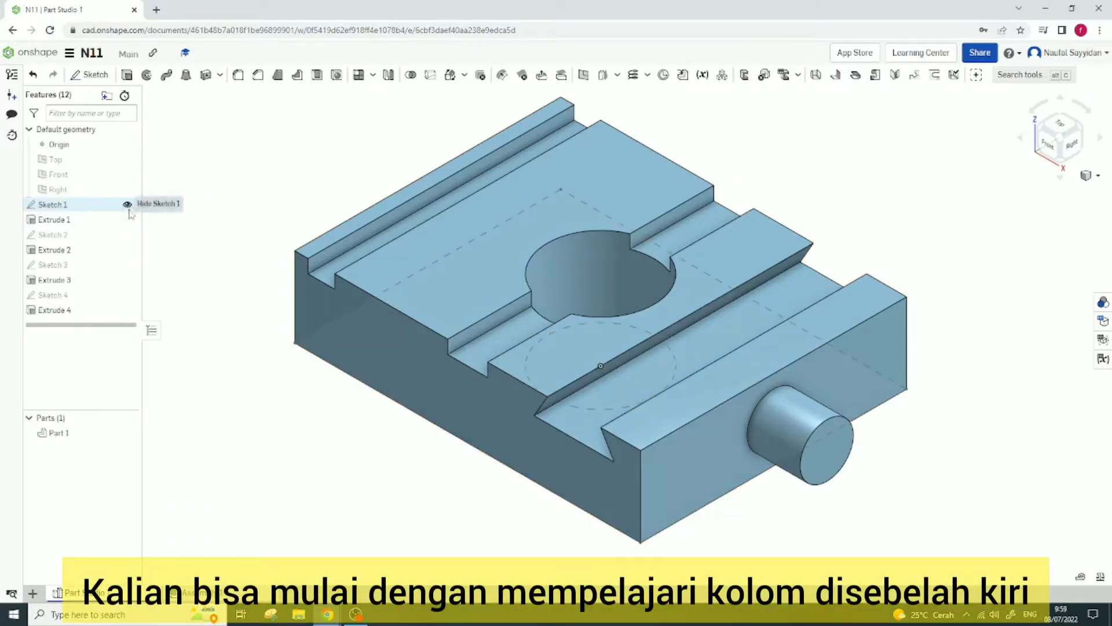
pyautogui.click(127, 234)
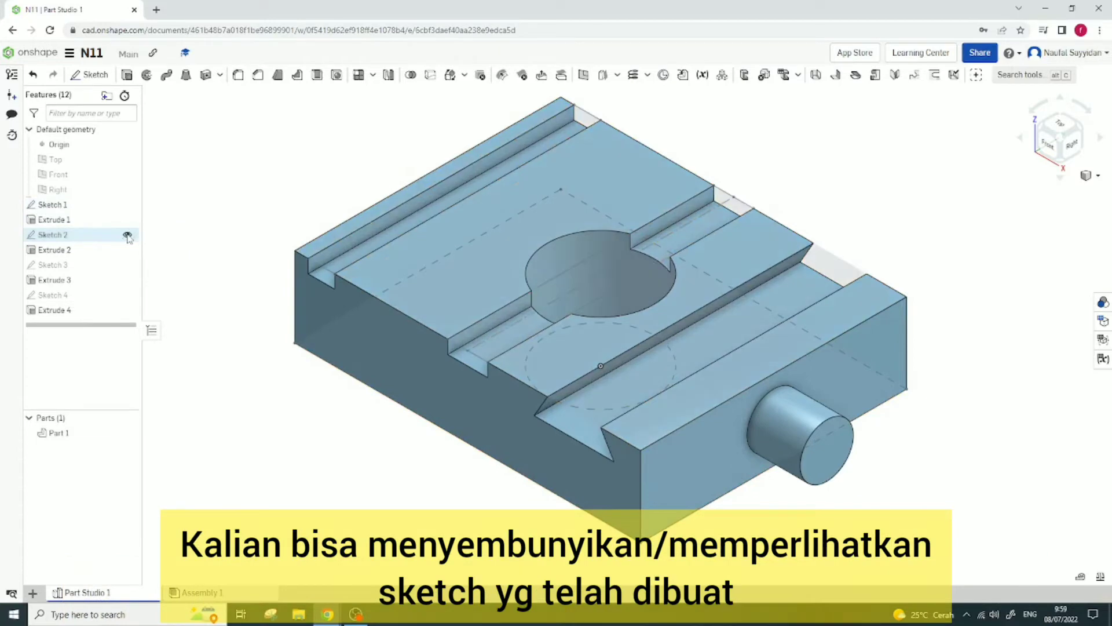
pyautogui.click(127, 265)
pyautogui.click(127, 295)
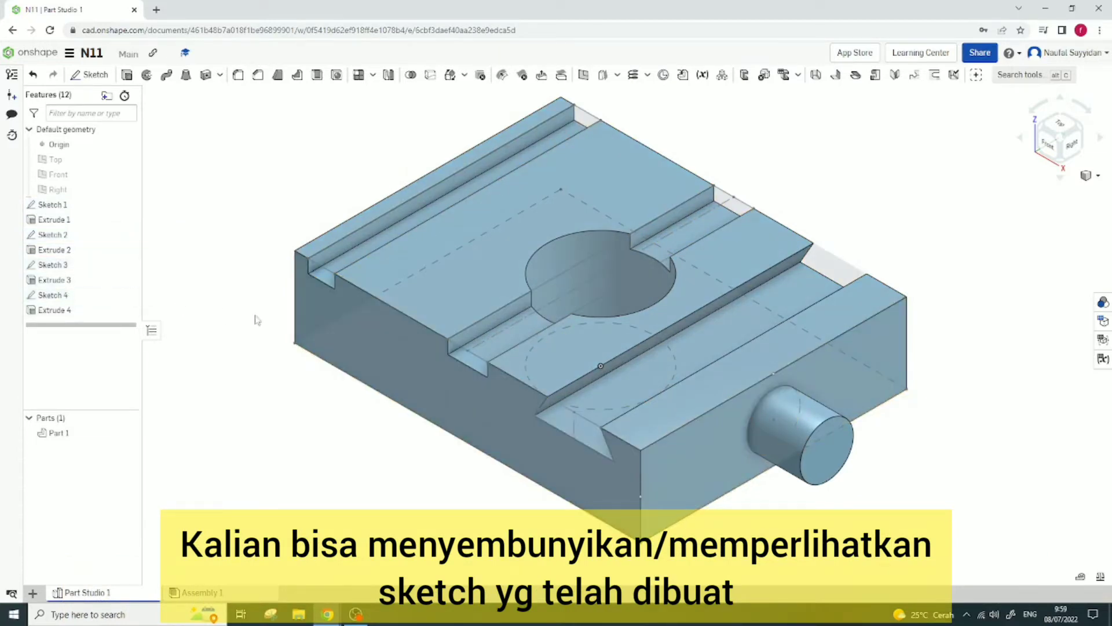
pyautogui.moveTo(307, 414)
pyautogui.mouseDown(button='right')
pyautogui.moveTo(297, 385)
pyautogui.moveTo(258, 380)
pyautogui.moveTo(313, 415)
pyautogui.moveTo(298, 449)
pyautogui.moveTo(291, 410)
pyautogui.mouseUp(button='right')
pyautogui.rightClick(290, 405)
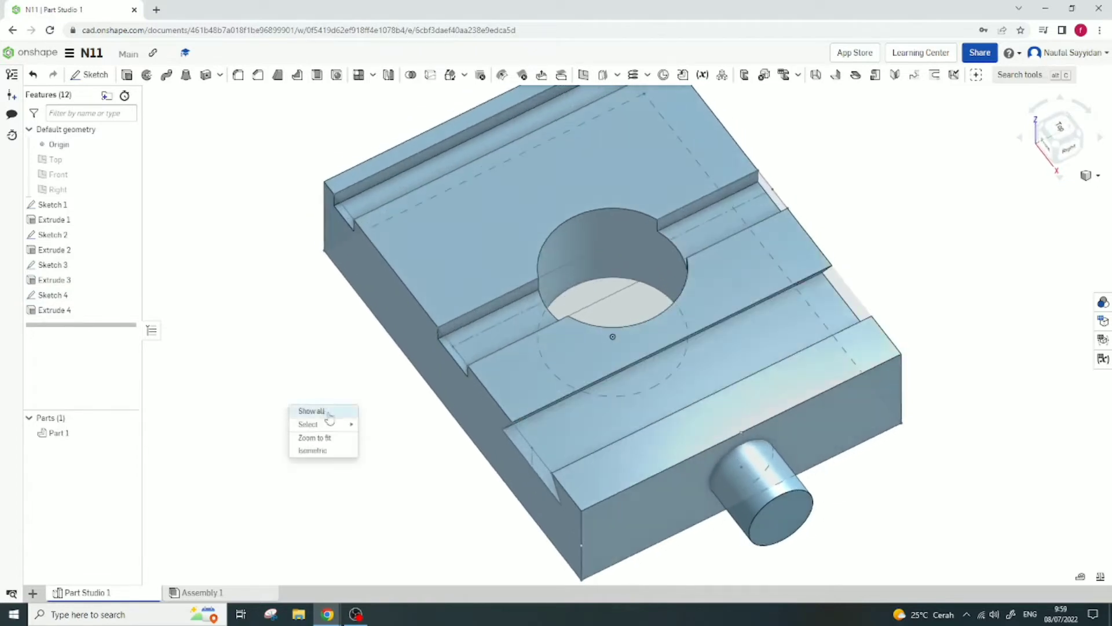
pyautogui.click(337, 453)
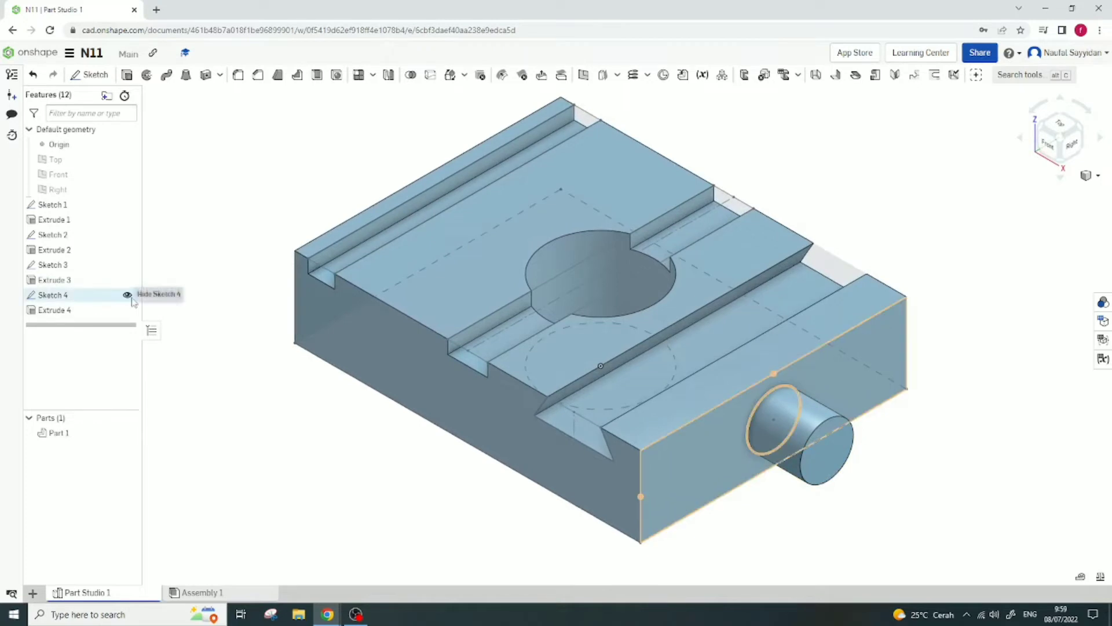
# - Hide all four sketches so only the solid part is displayed
pyautogui.click(127, 295)
pyautogui.click(128, 265)
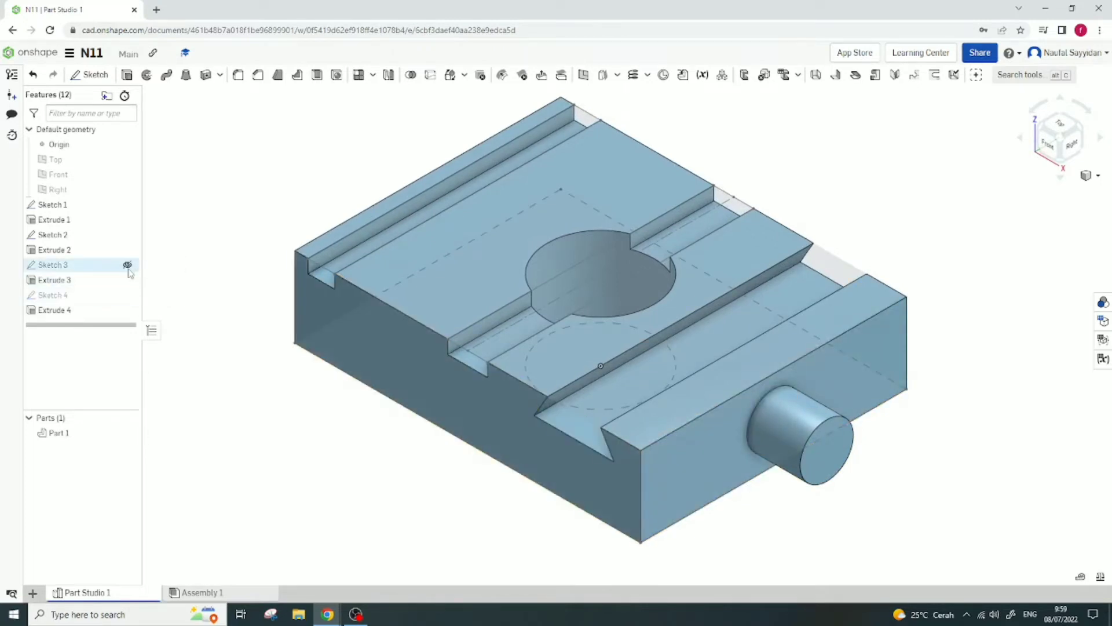
pyautogui.click(127, 235)
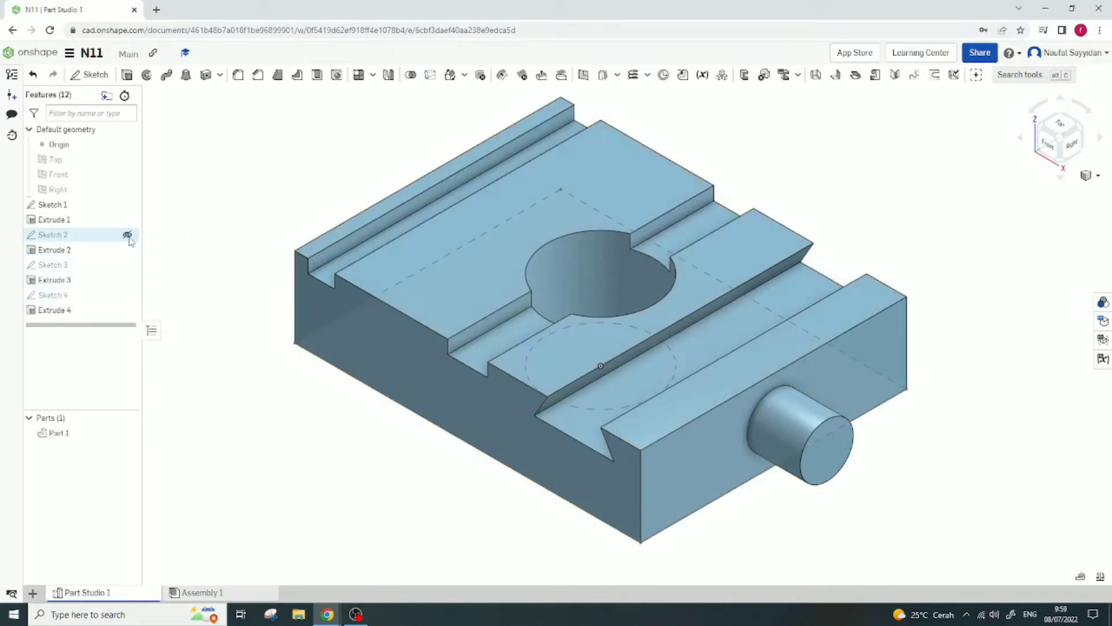
pyautogui.click(127, 205)
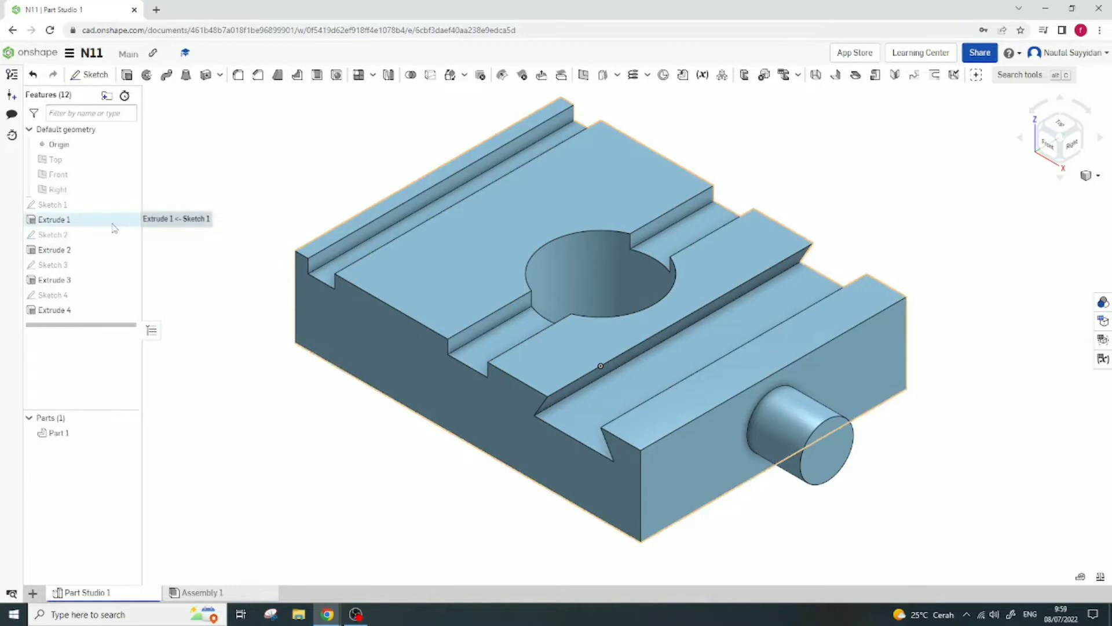
# - Suppress Extrude 2, which cuts the two straight slots, and unsuppress it again
pyautogui.rightClick(90, 255)
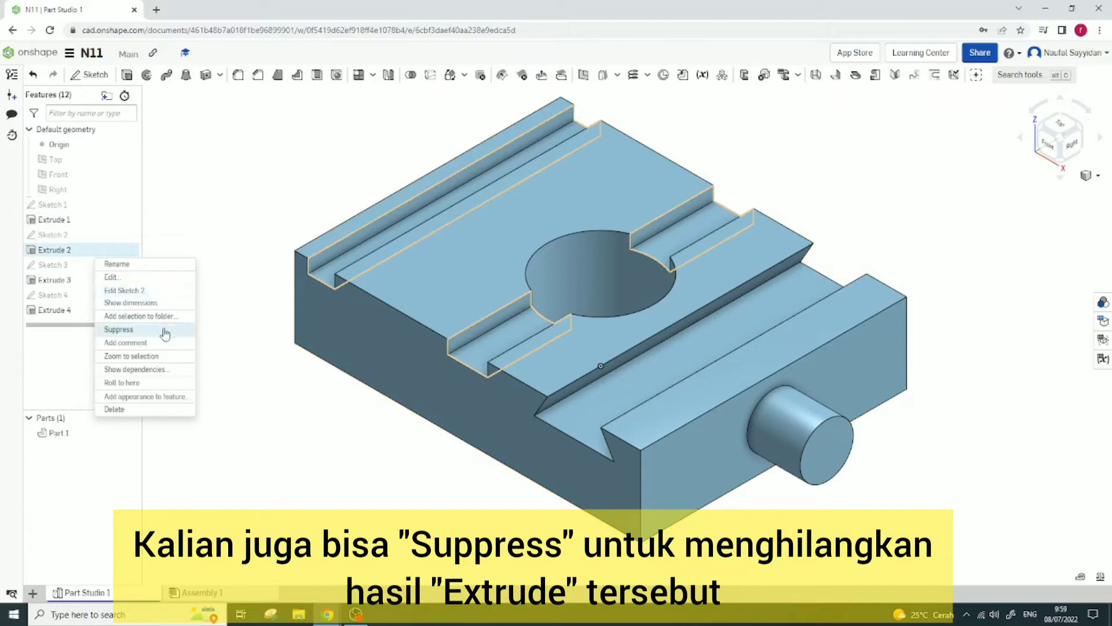
pyautogui.click(165, 333)
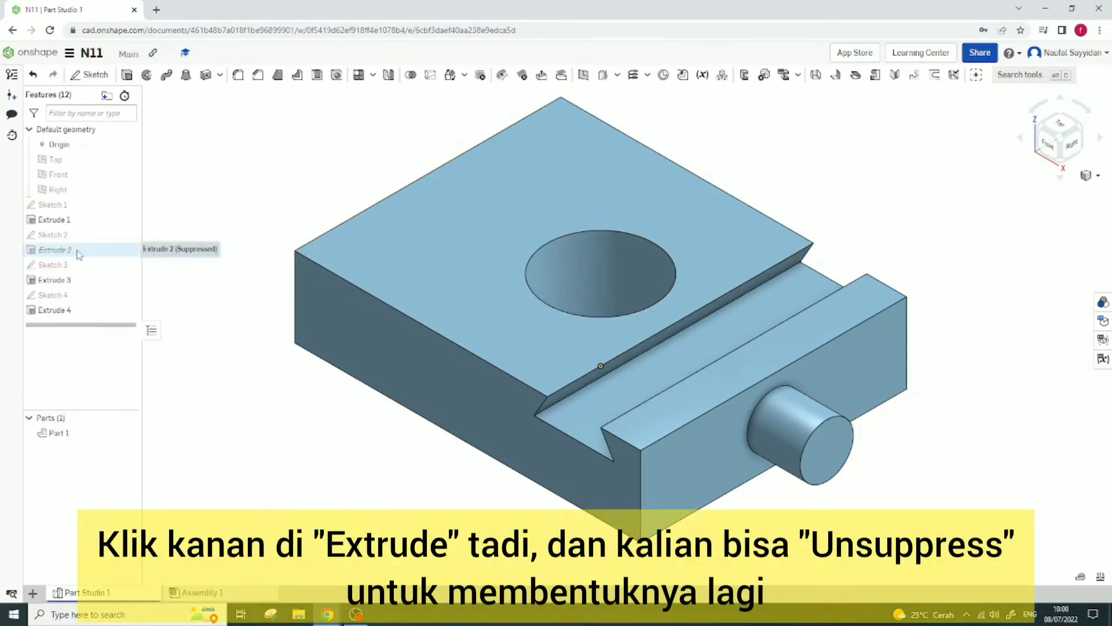
pyautogui.rightClick(78, 252)
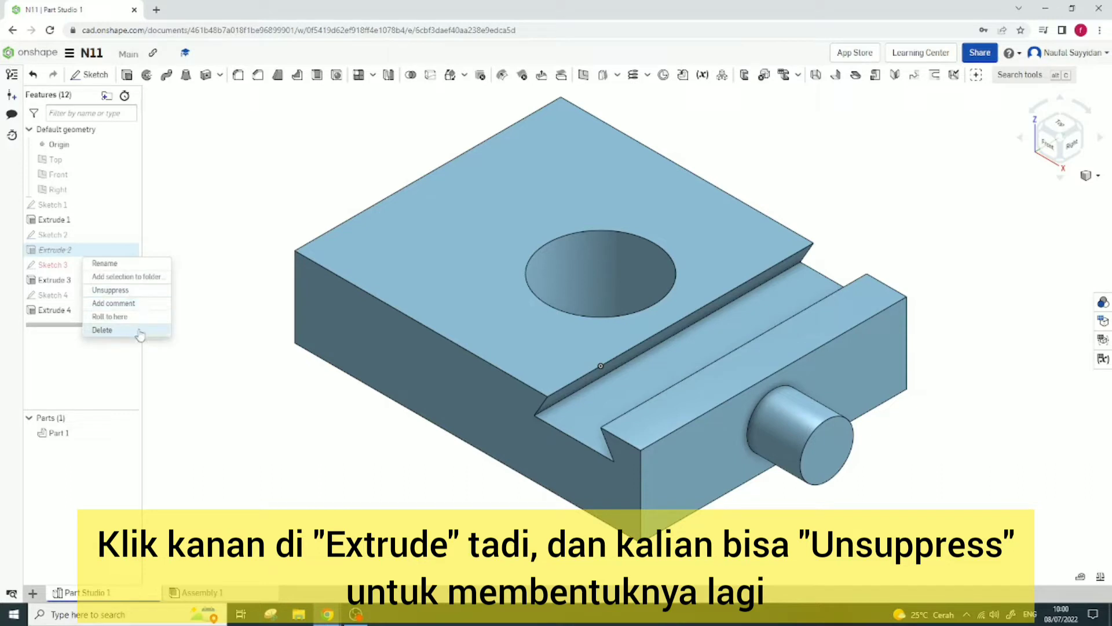
pyautogui.click(144, 290)
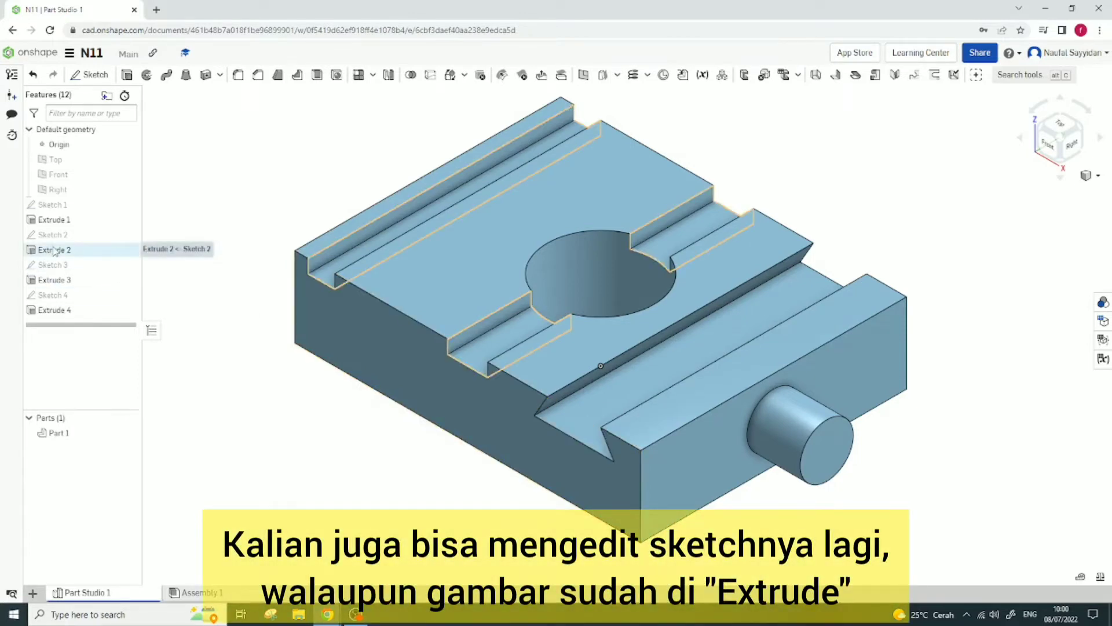
# - Edit Sketch 2 of Extrude 2 and set the edge slot's distance from the block's left edge to 15 mm
pyautogui.rightClick(55, 250)
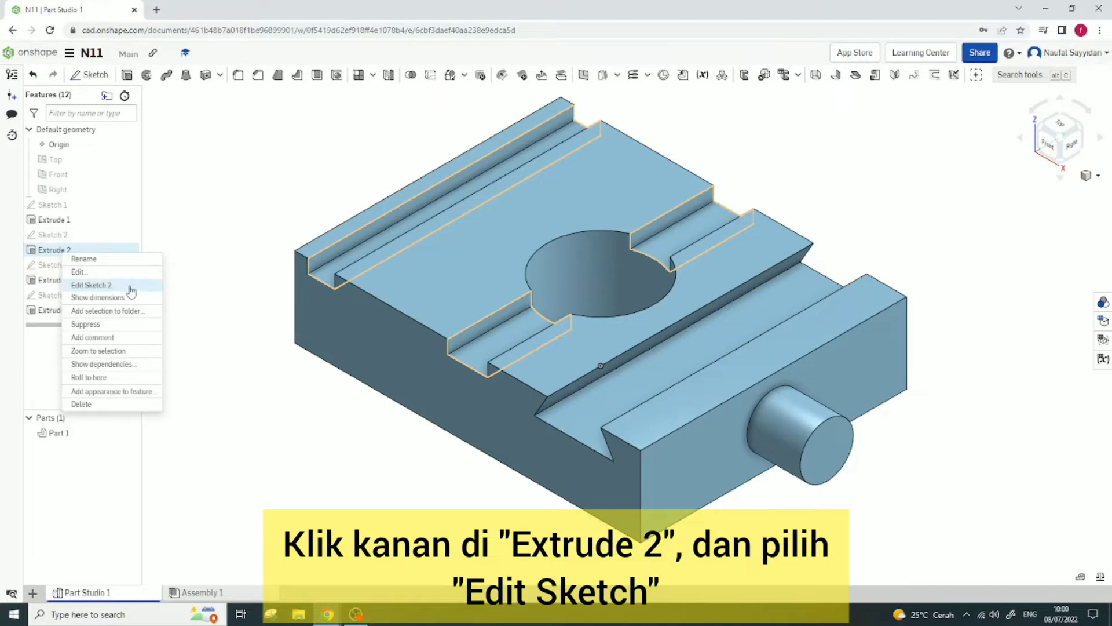
pyautogui.click(128, 285)
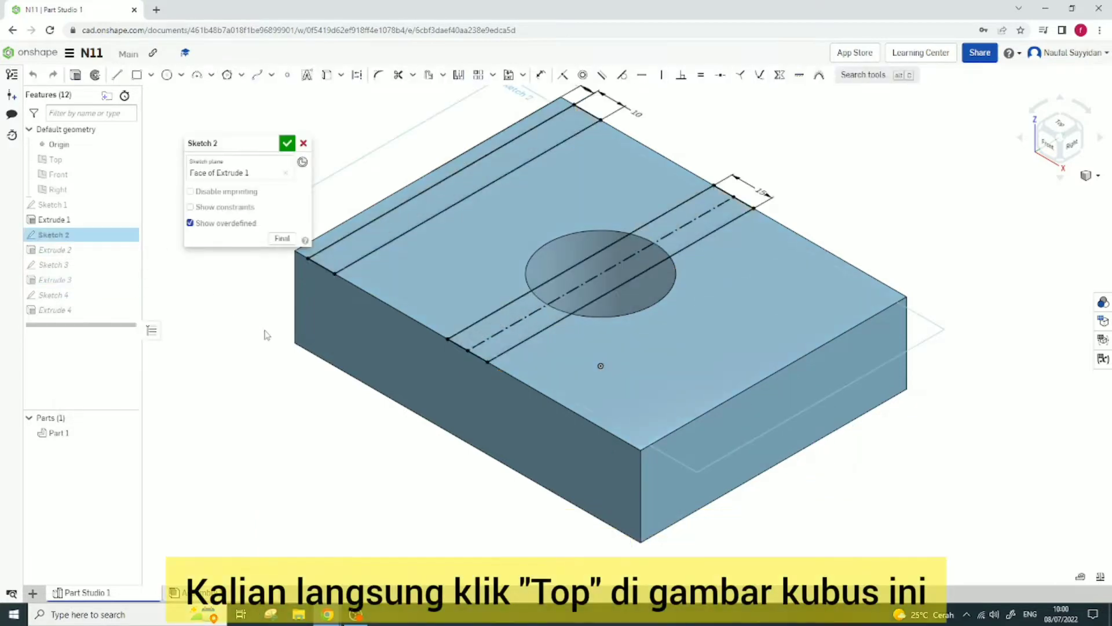
pyautogui.click(1063, 127)
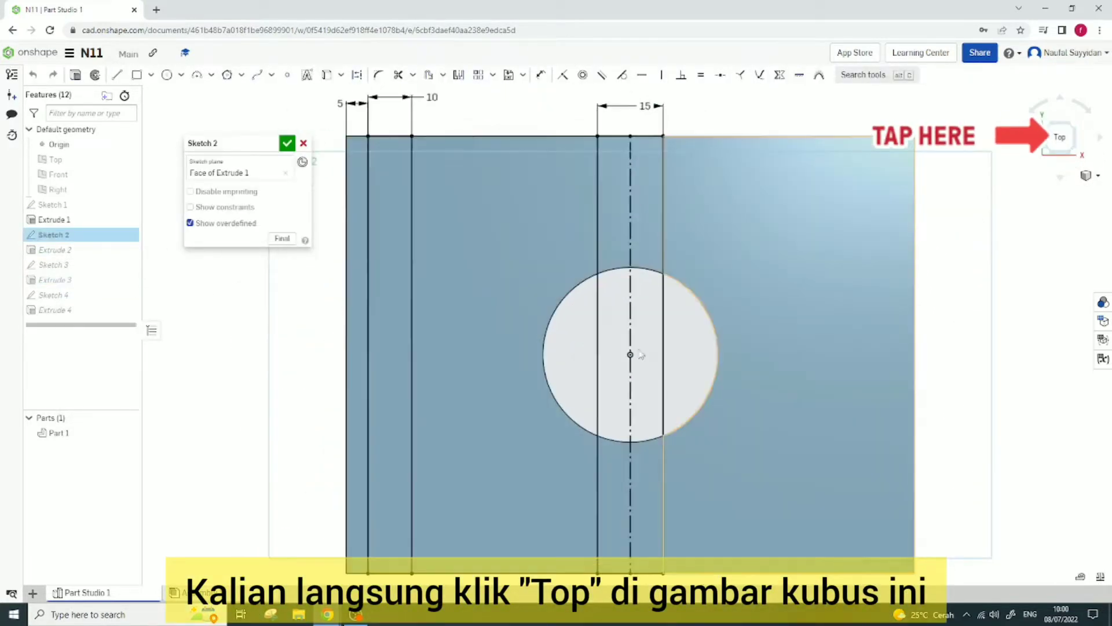
pyautogui.doubleClick(340, 104)
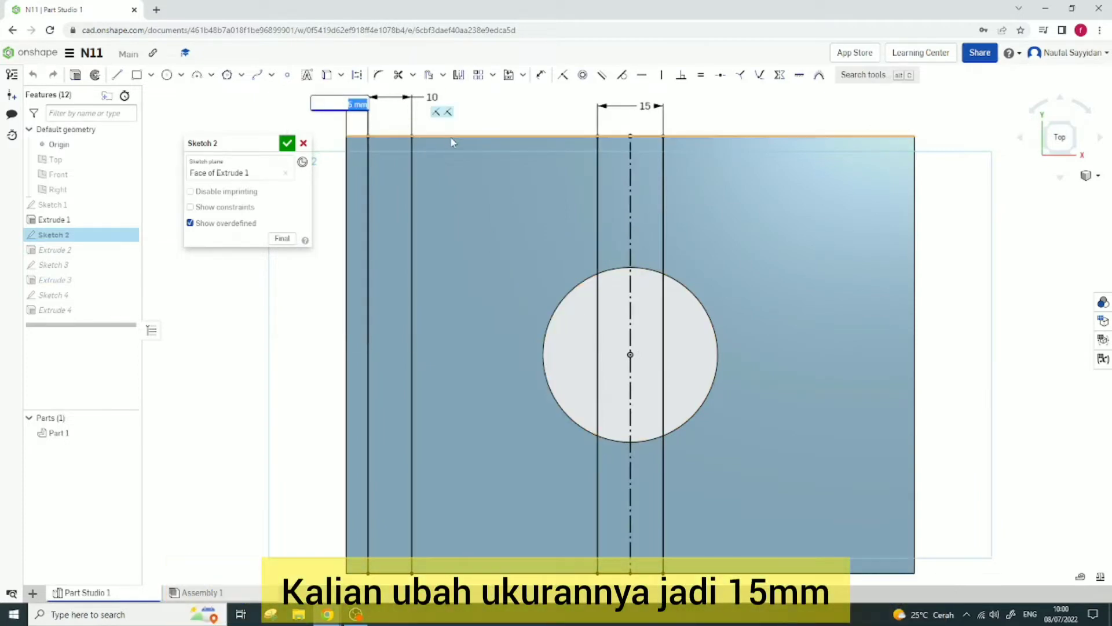
pyautogui.write('15')
pyautogui.press('Return')
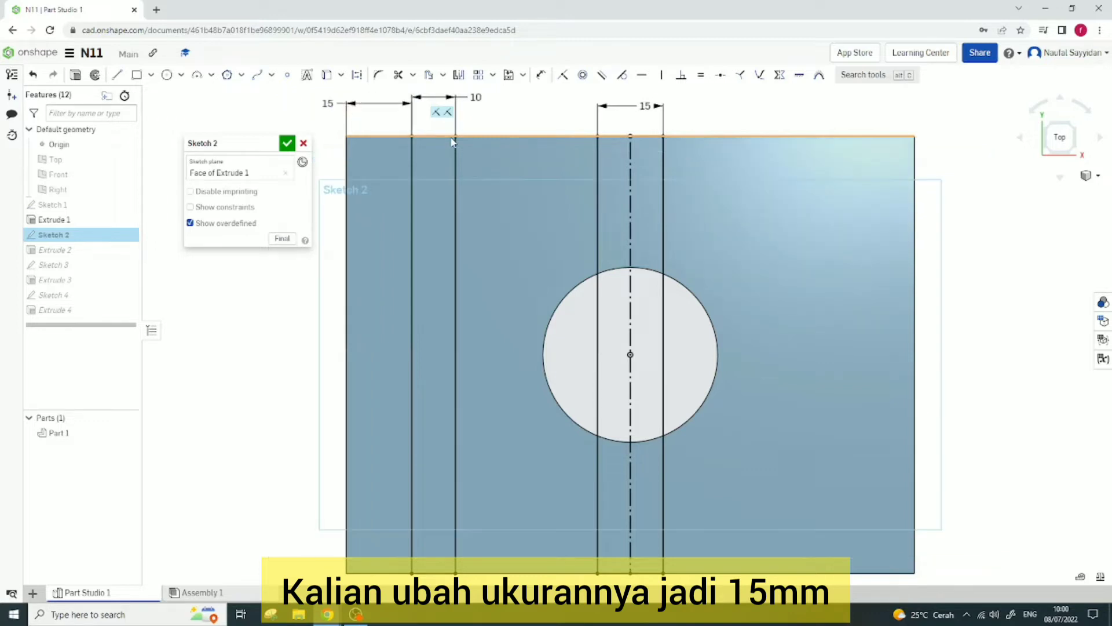
# - Set the edge slot's width in Sketch 2 to 2 mm and accept the sketch
pyautogui.doubleClick(476, 97)
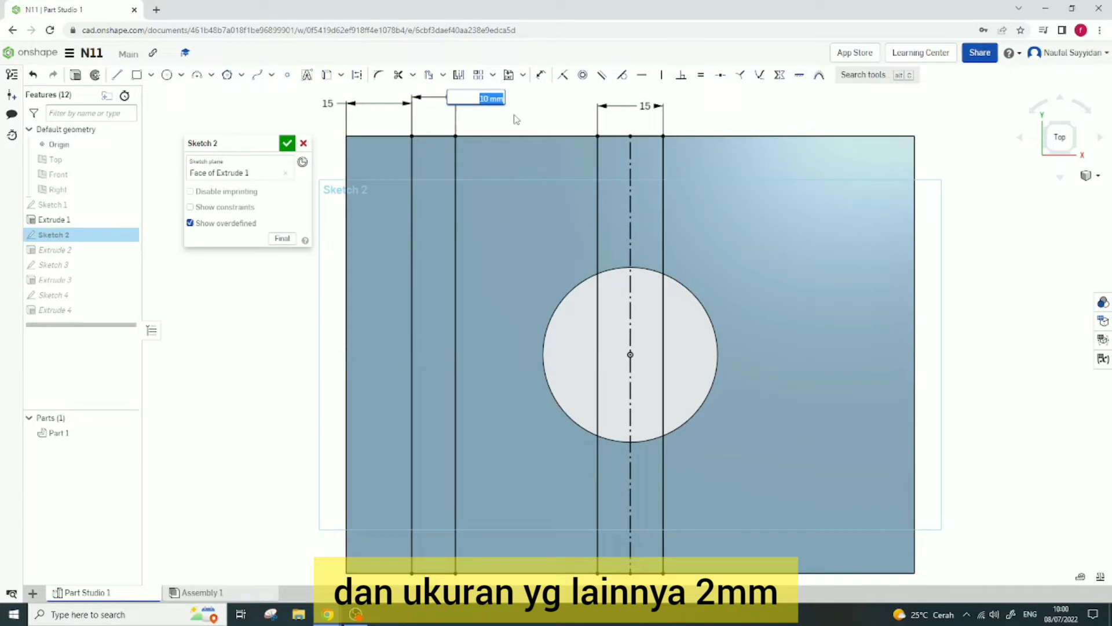
pyautogui.press('Return')
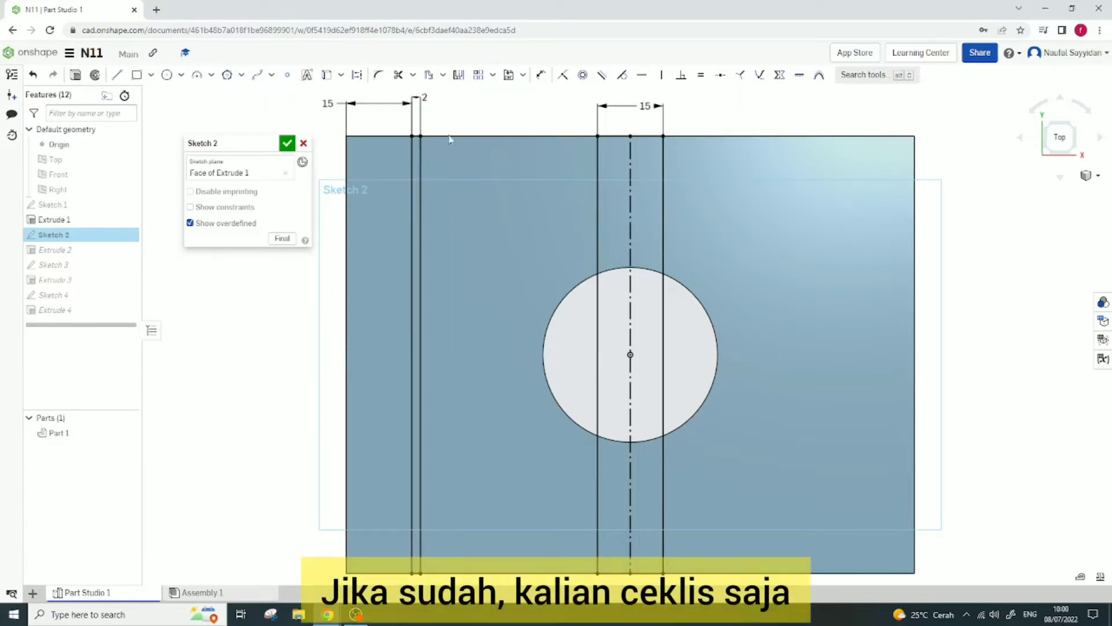
pyautogui.click(288, 144)
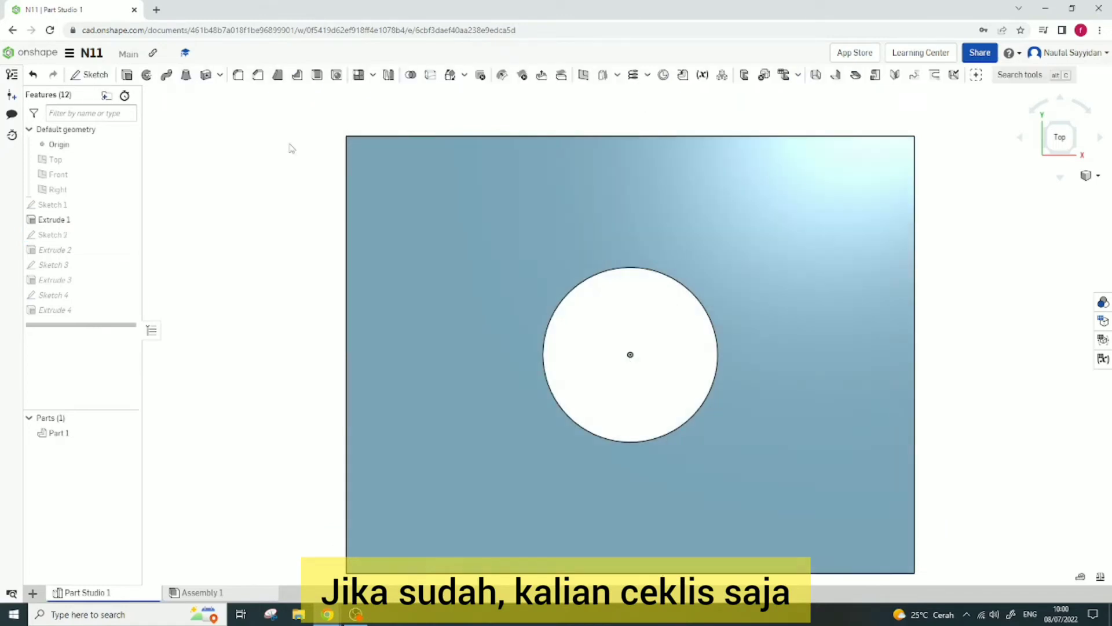
# - Edit Extrude 2 and set the depth of its blind slot cuts to 10 mm
pyautogui.rightClick(1025, 221)
pyautogui.click(1050, 269)
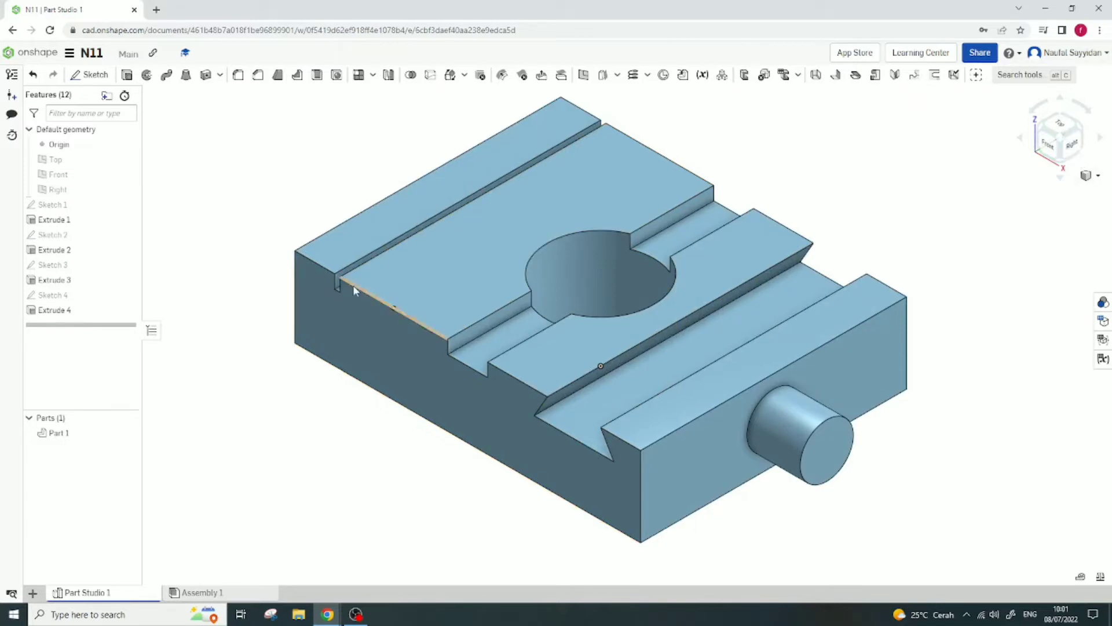
pyautogui.rightClick(77, 255)
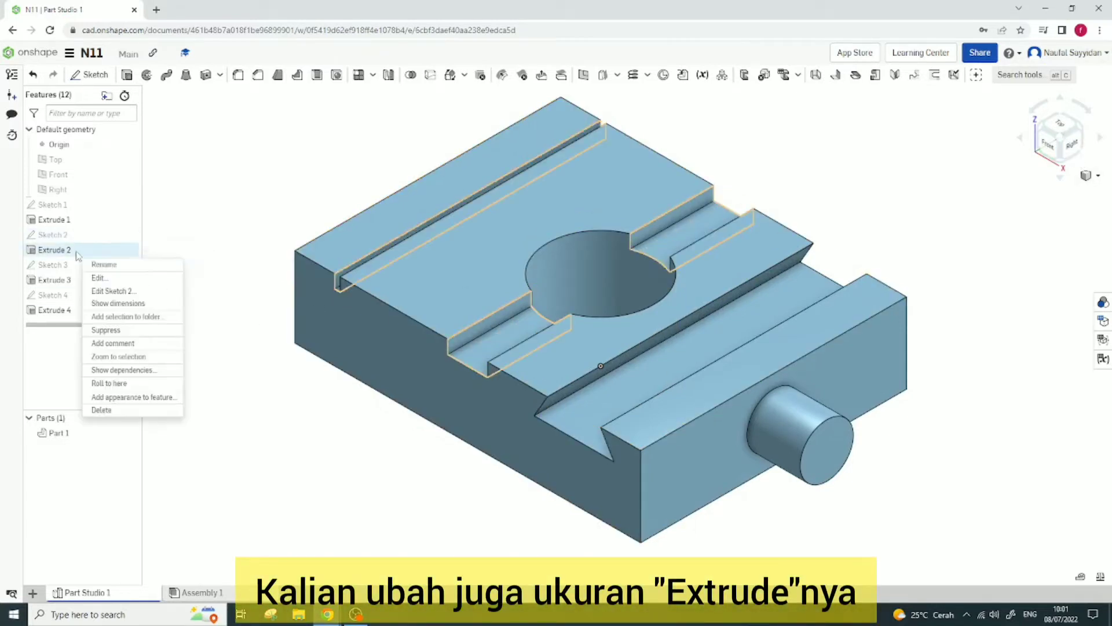
pyautogui.click(144, 279)
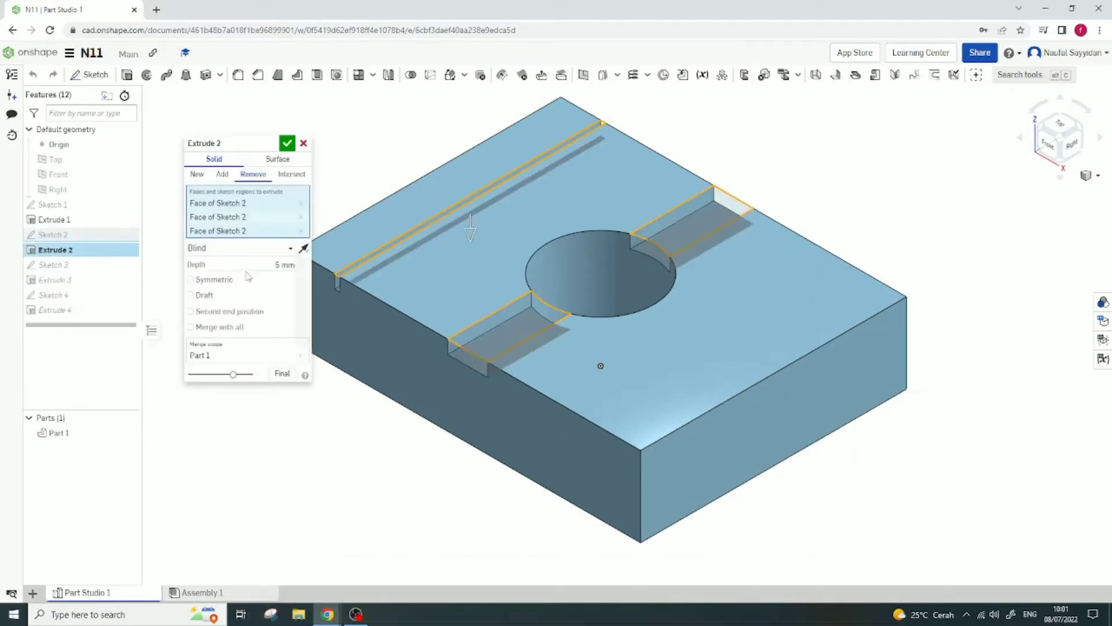
pyautogui.click(262, 262)
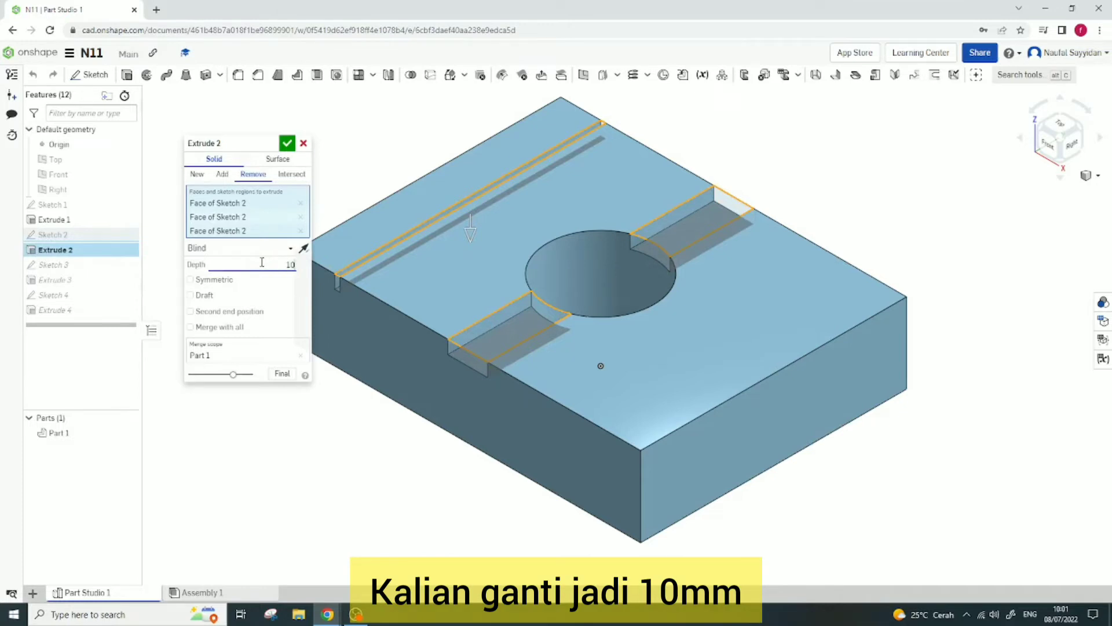
pyautogui.write('10')
pyautogui.press('Return')
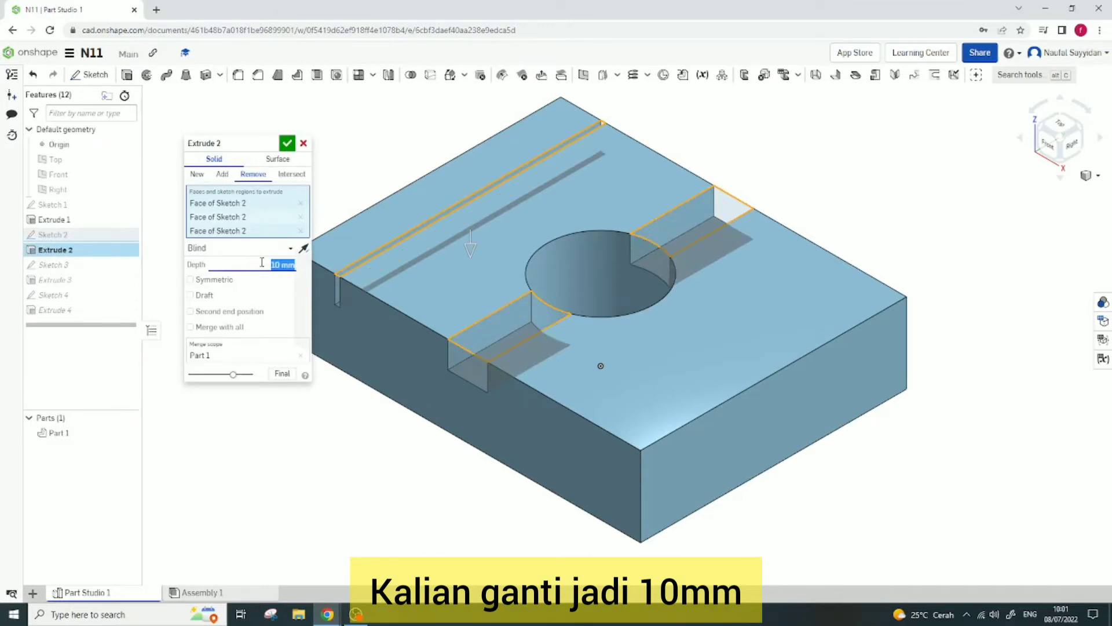
pyautogui.click(287, 144)
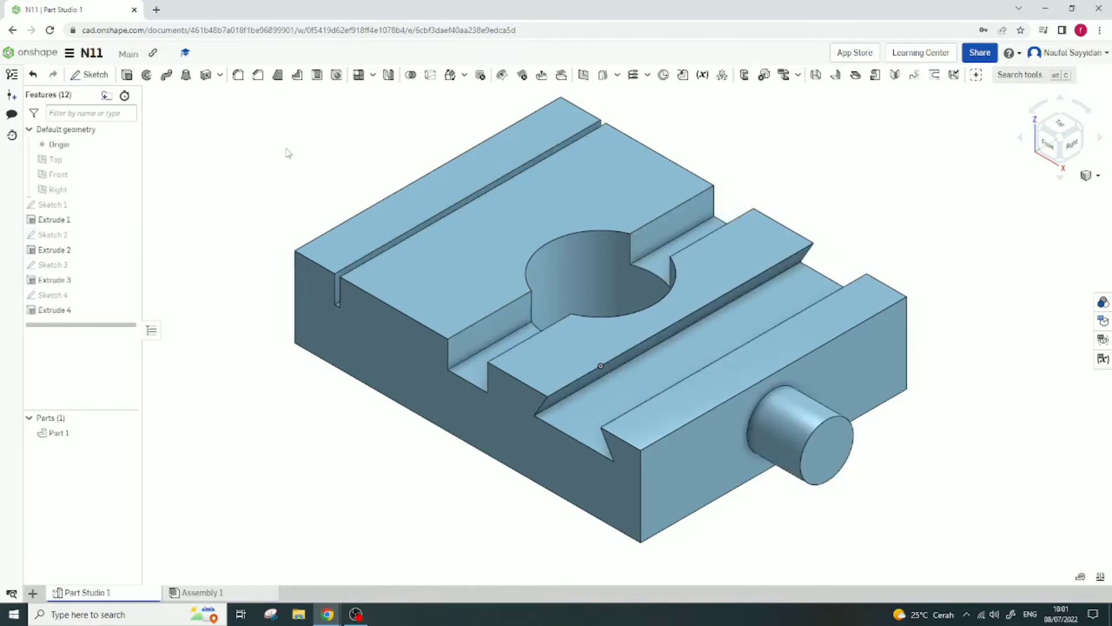
pyautogui.moveTo(244, 176); pyautogui.dragTo(277, 178, button='right')
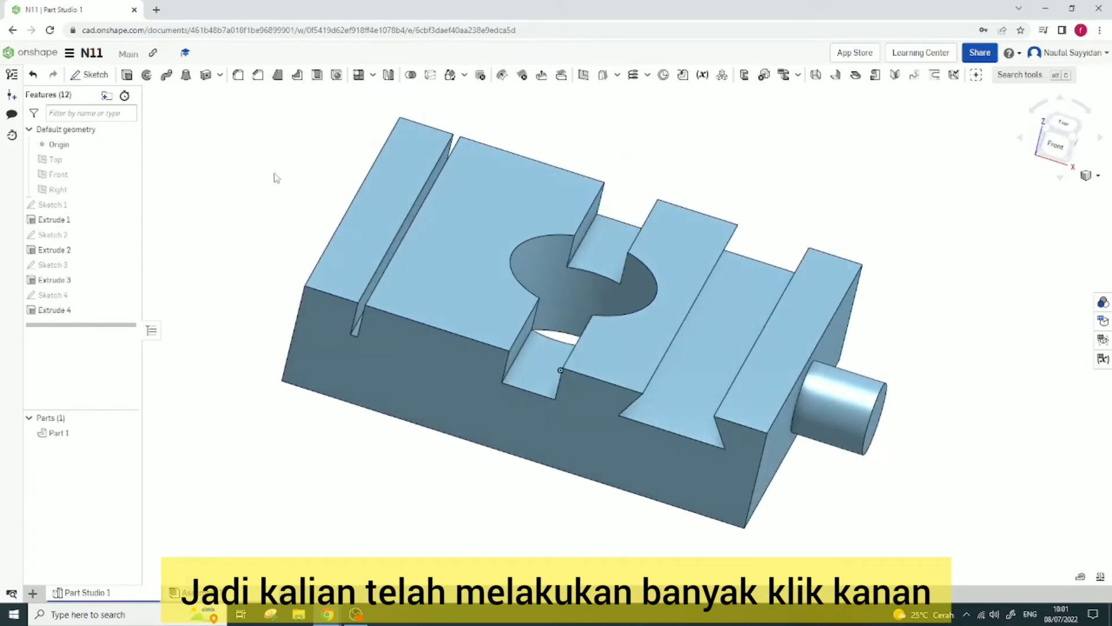
pyautogui.rightClick(872, 167)
pyautogui.click(887, 208)
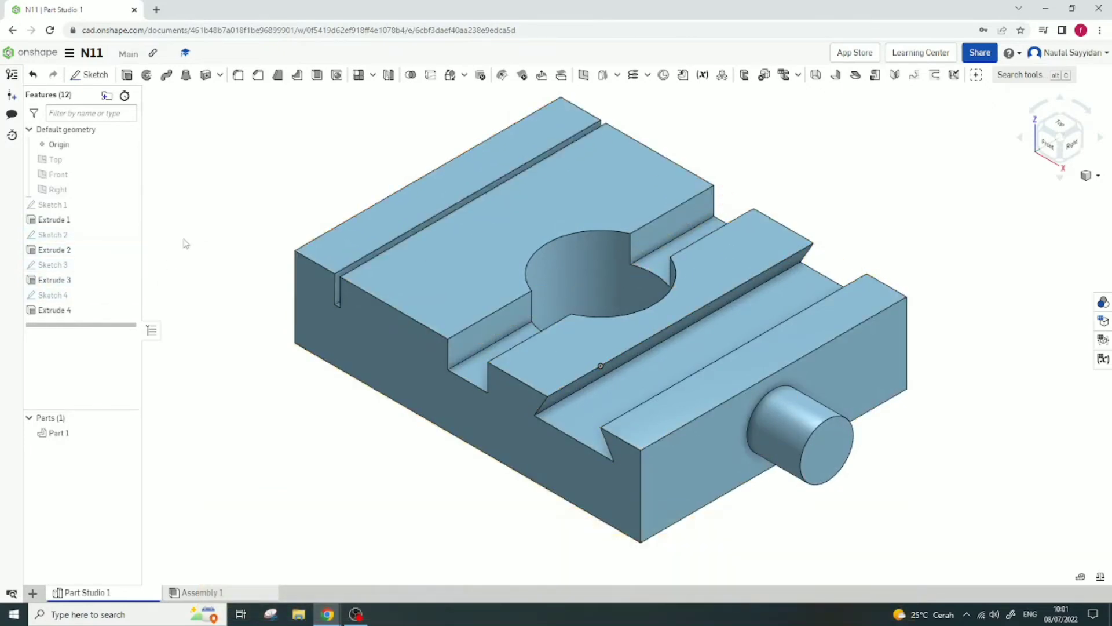
pyautogui.rightClick(76, 311)
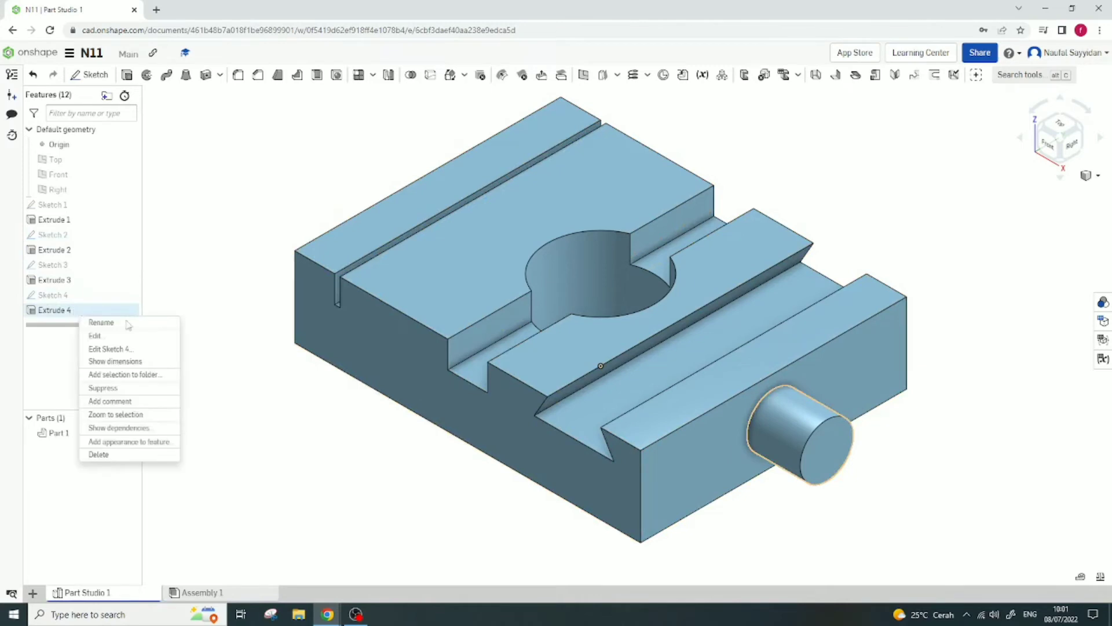
pyautogui.rightClick(56, 195)
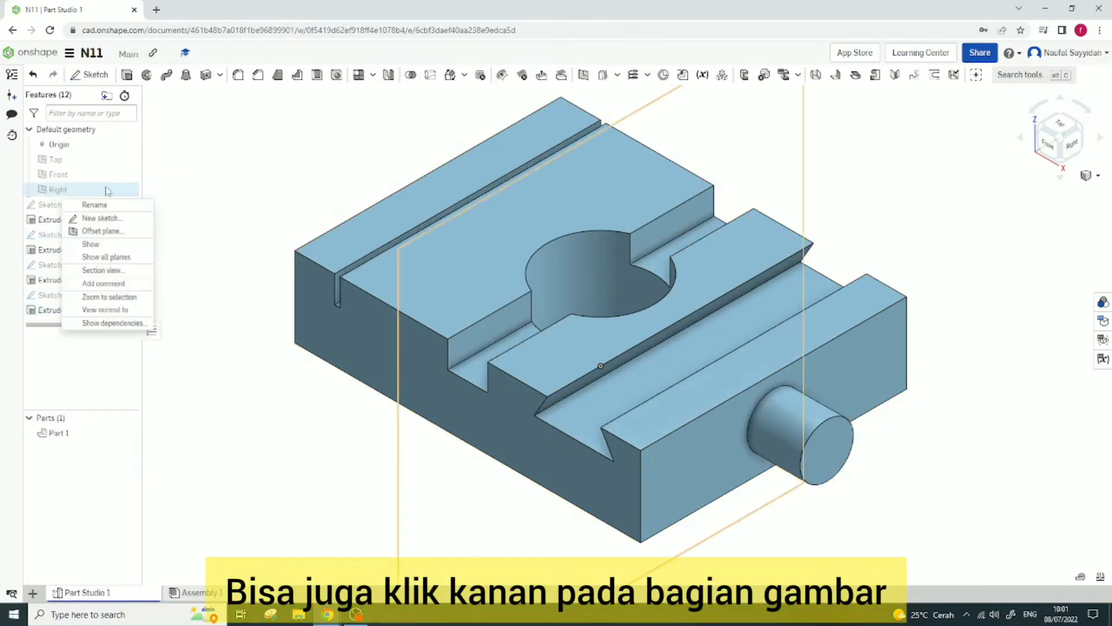
pyautogui.rightClick(55, 162)
pyautogui.rightClick(50, 187)
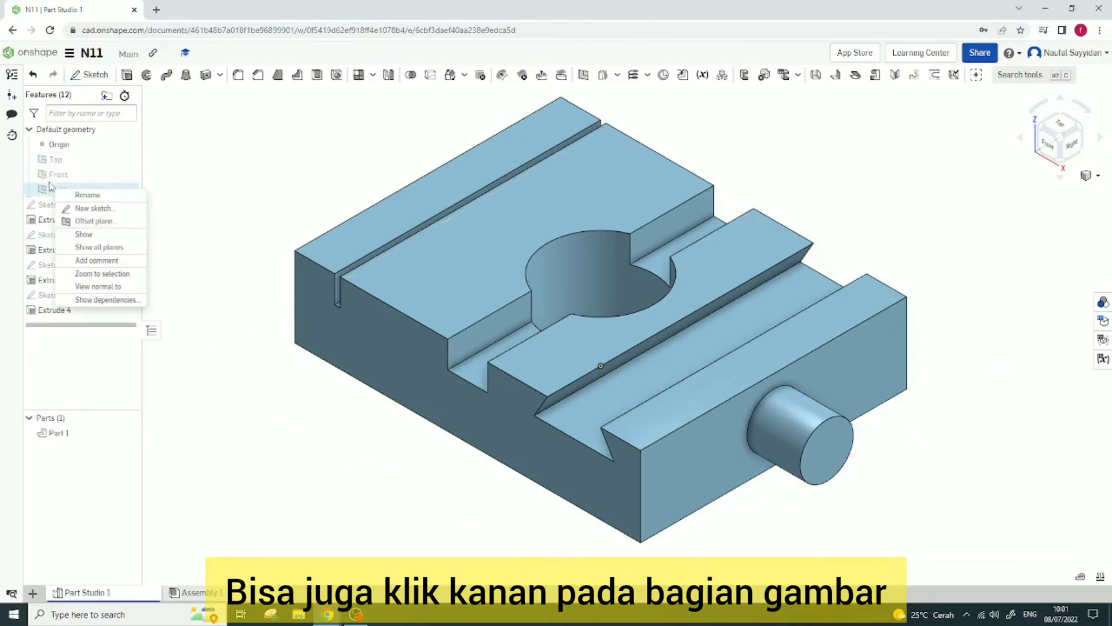
pyautogui.rightClick(360, 233)
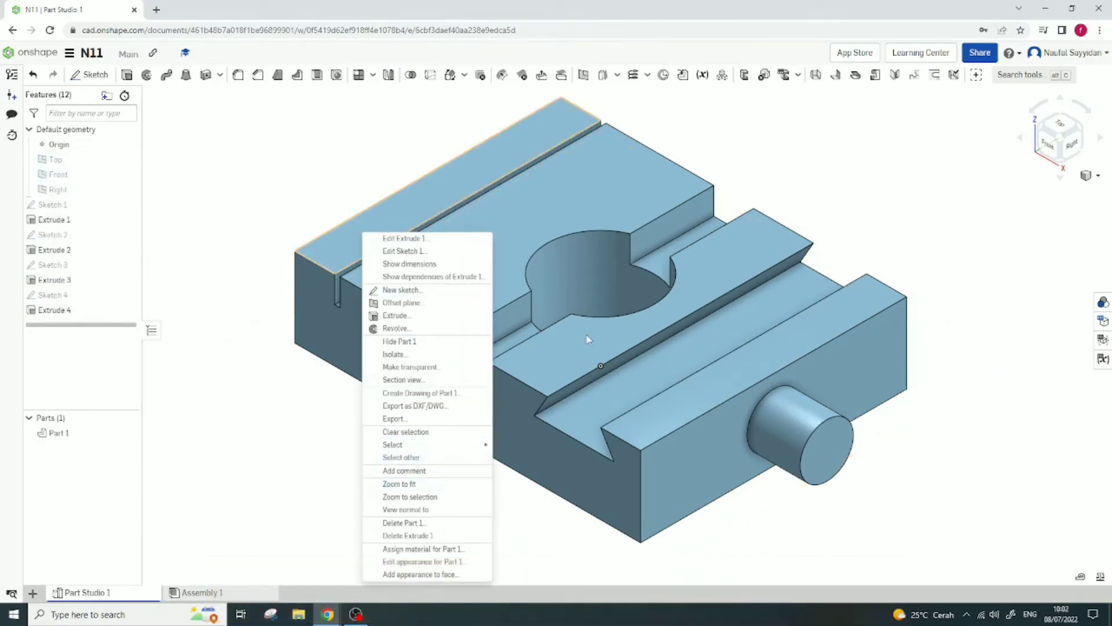
pyautogui.click(618, 345)
pyautogui.rightClick(620, 347)
pyautogui.rightClick(819, 437)
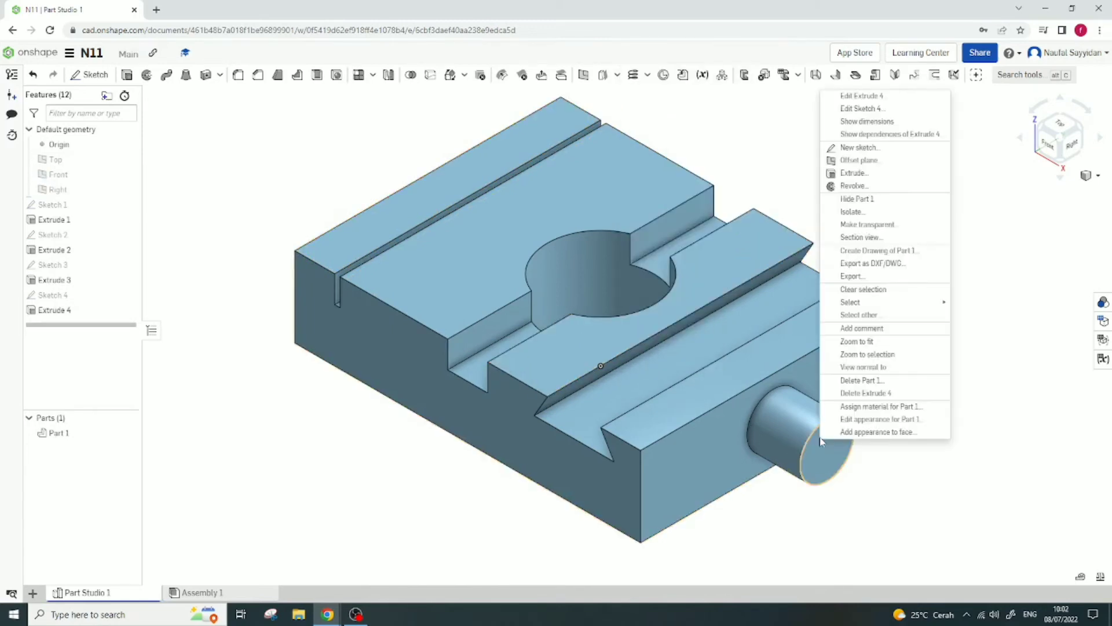
pyautogui.click(231, 172)
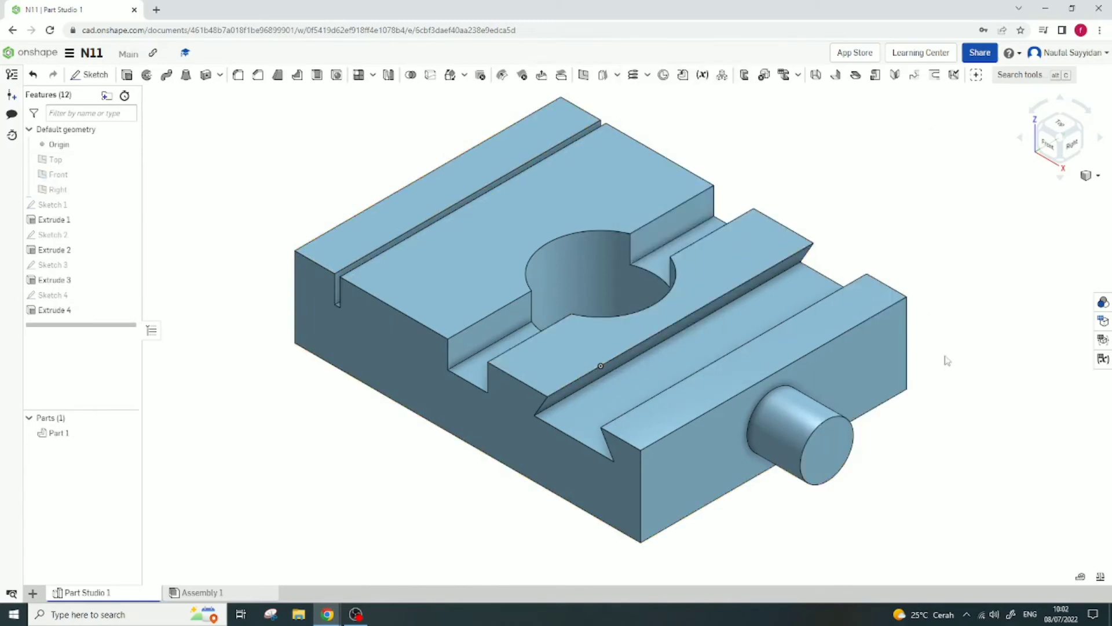
pyautogui.rightClick(404, 248)
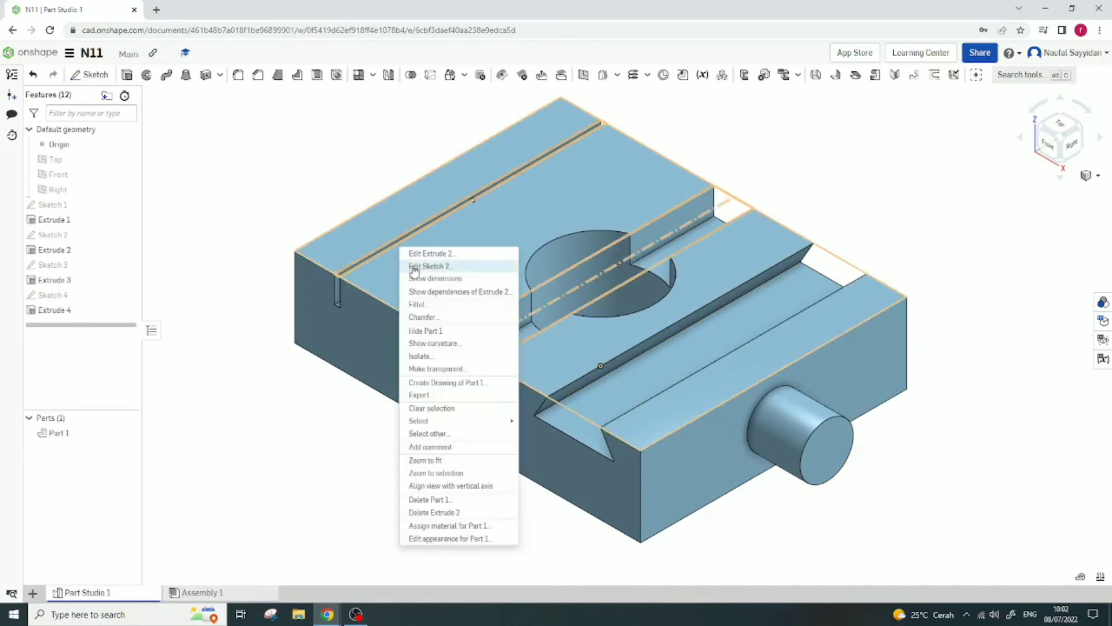
pyautogui.rightClick(353, 248)
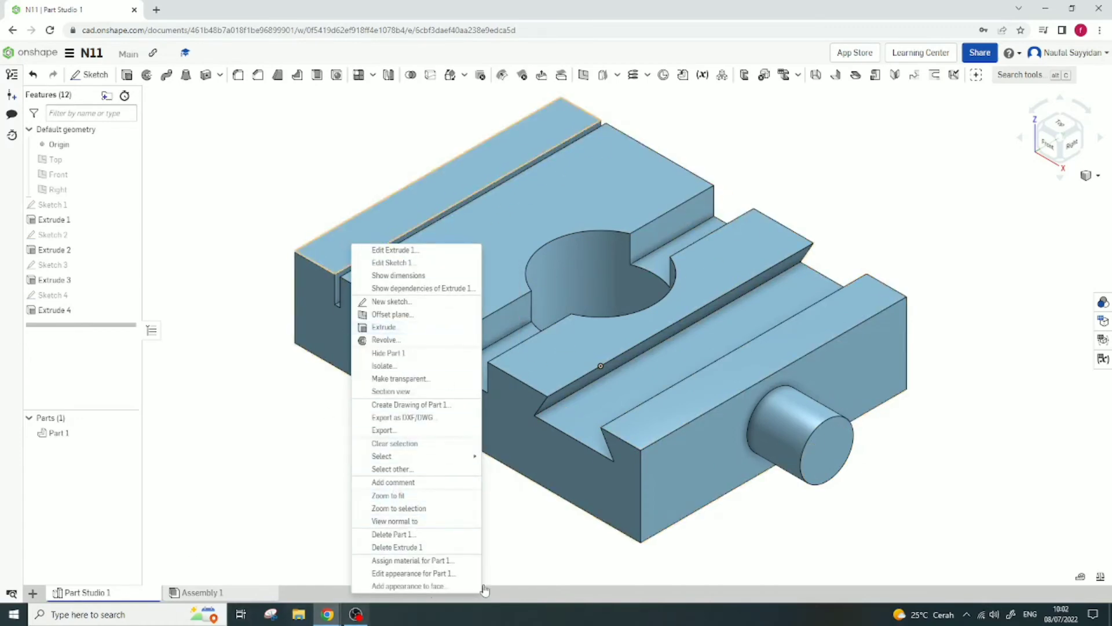
pyautogui.click(256, 197)
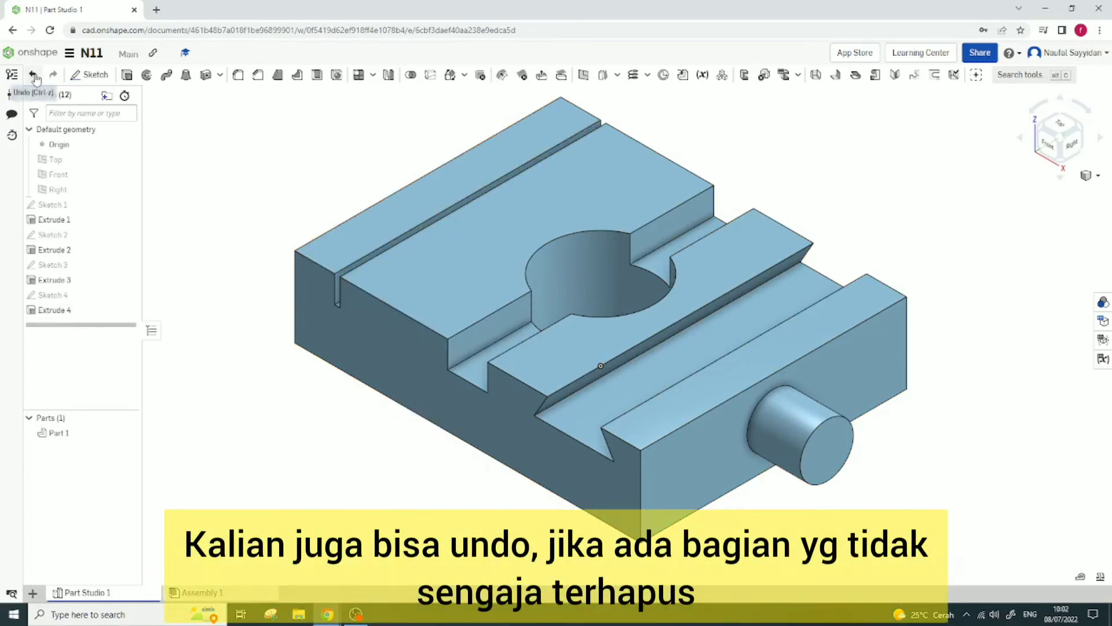
pyautogui.rightClick(394, 217)
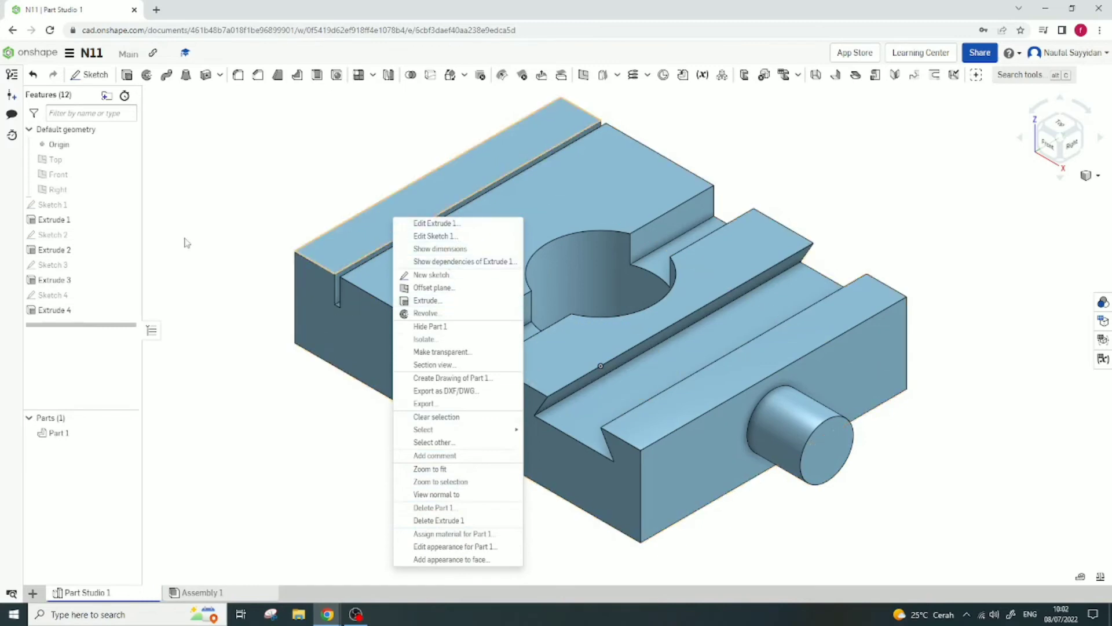
# - Delete Extrude 2, which cuts the two straight slots, and undo the deletion
pyautogui.rightClick(161, 249)
pyautogui.rightClick(120, 249)
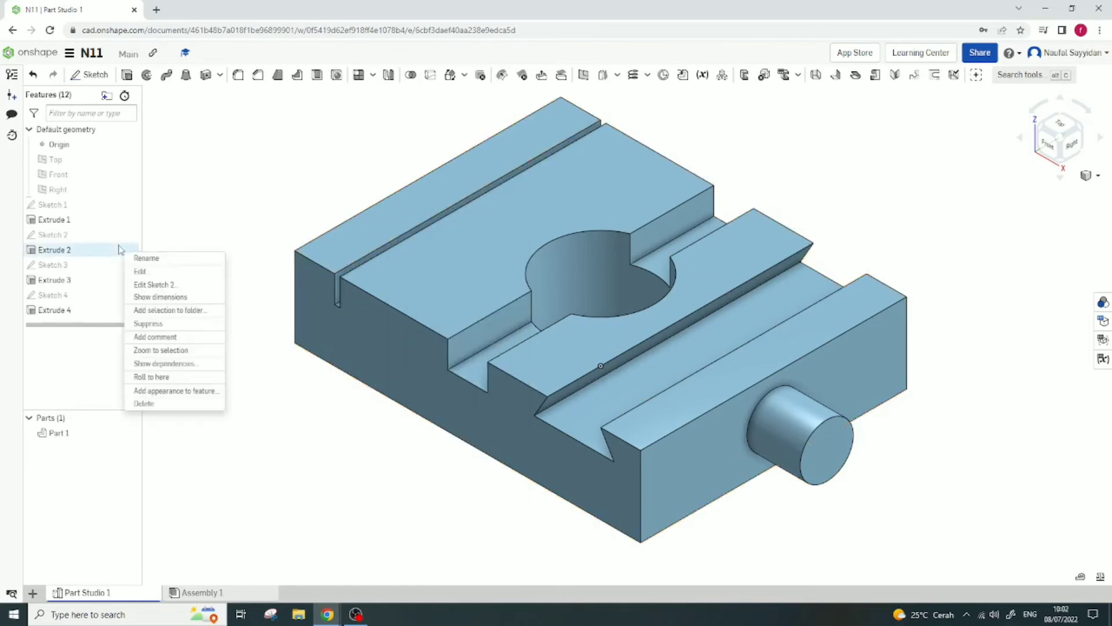
pyautogui.click(185, 402)
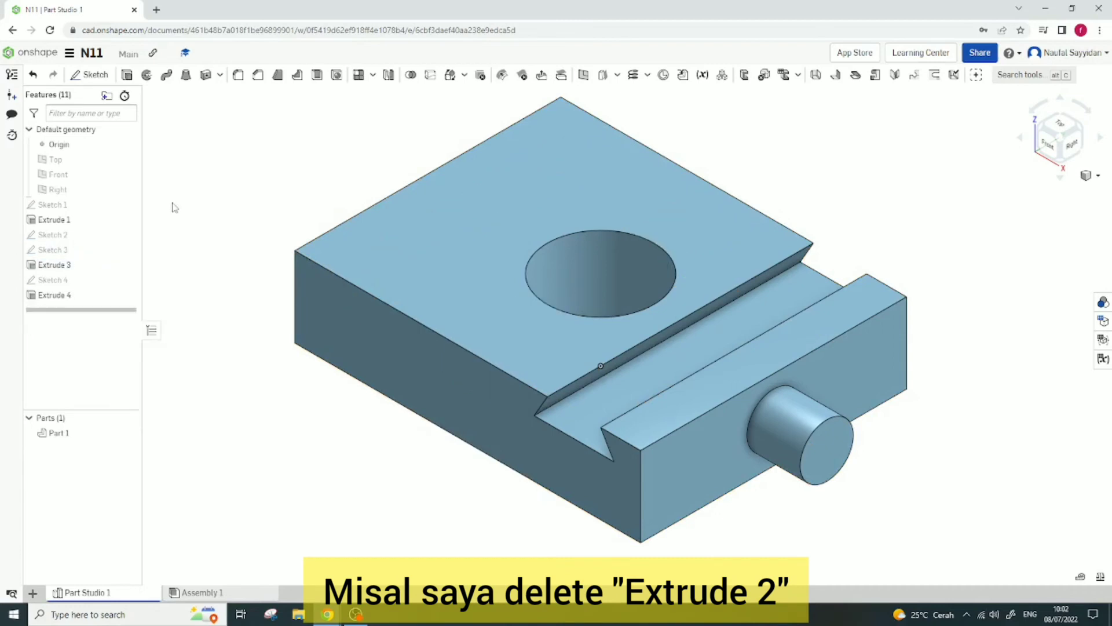
pyautogui.click(34, 76)
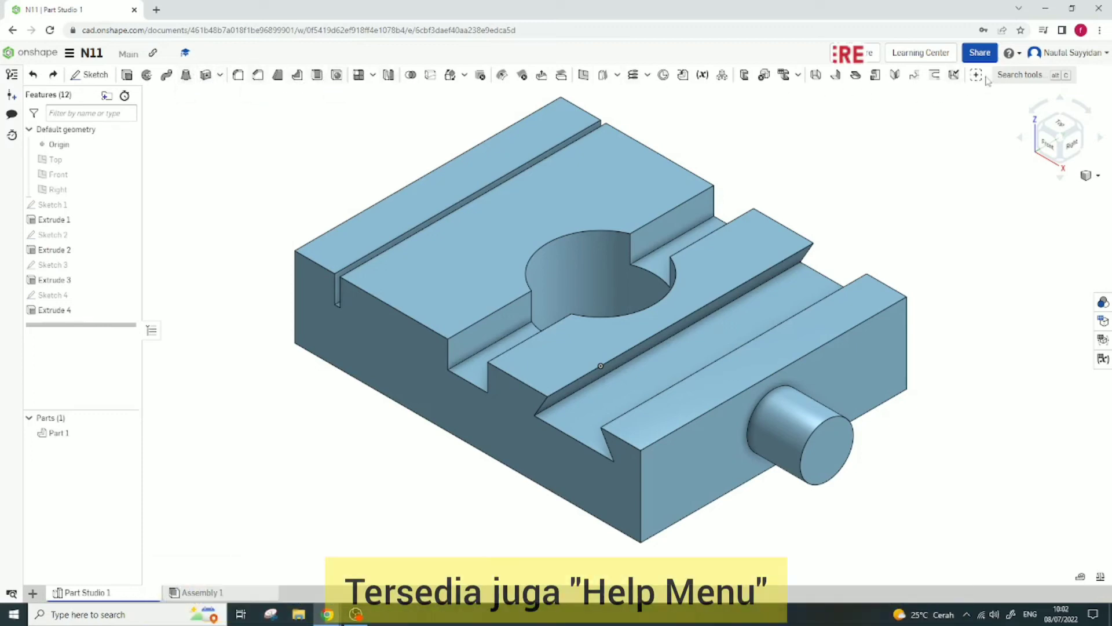
# - Open the keyboard shortcuts reference from the help resources, look through its shortcut lists and close it
pyautogui.click(1013, 58)
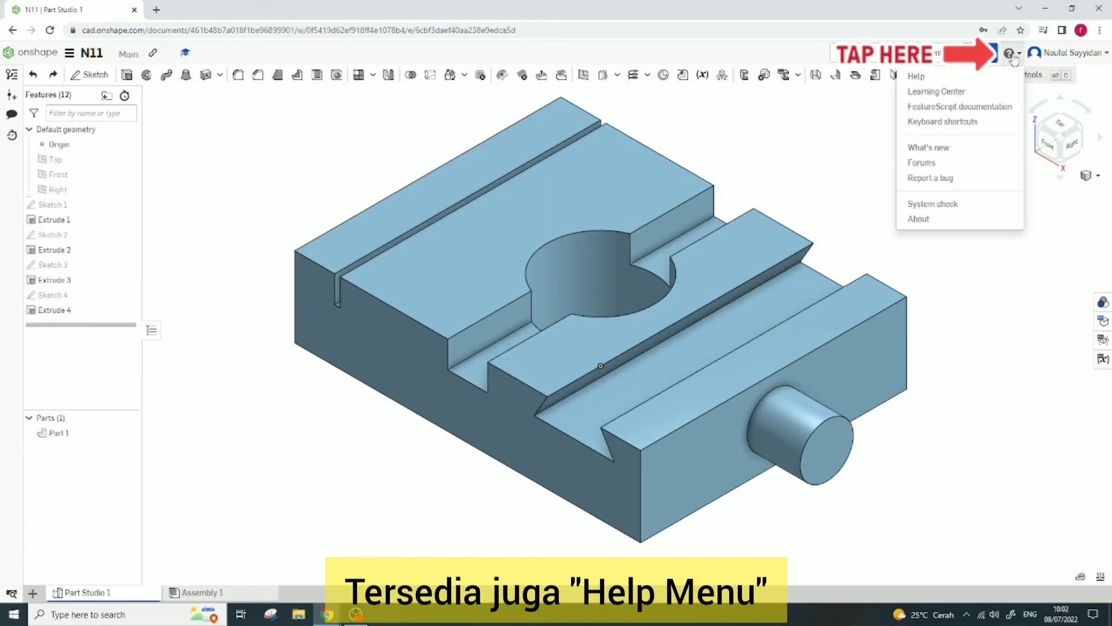
pyautogui.click(938, 122)
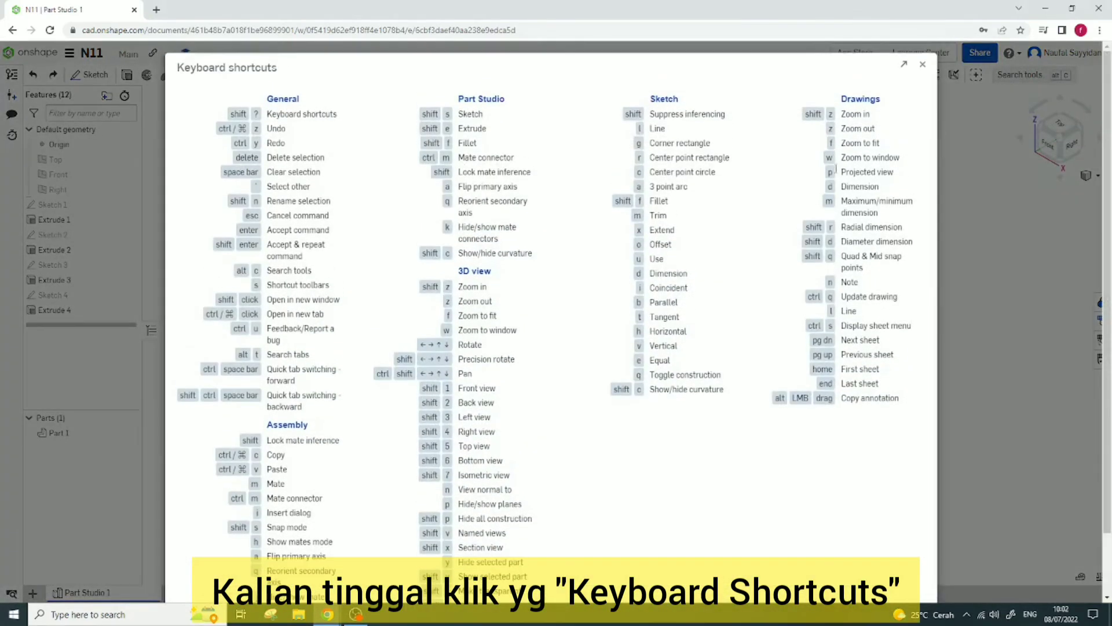
pyautogui.scroll(-1, 652, 199)
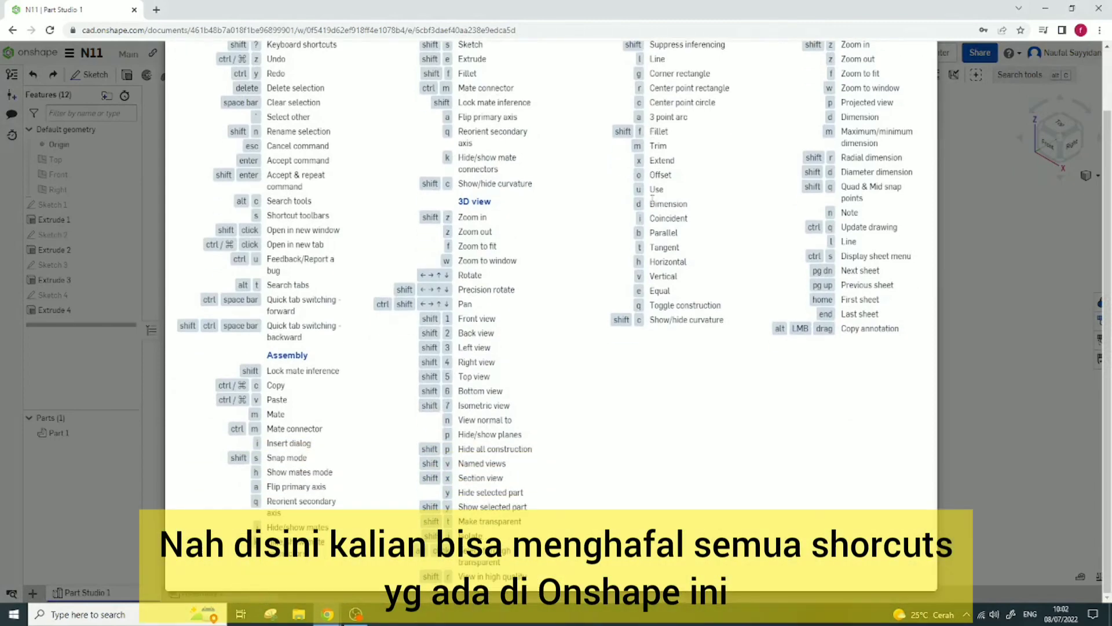
pyautogui.scroll(1, 641, 213)
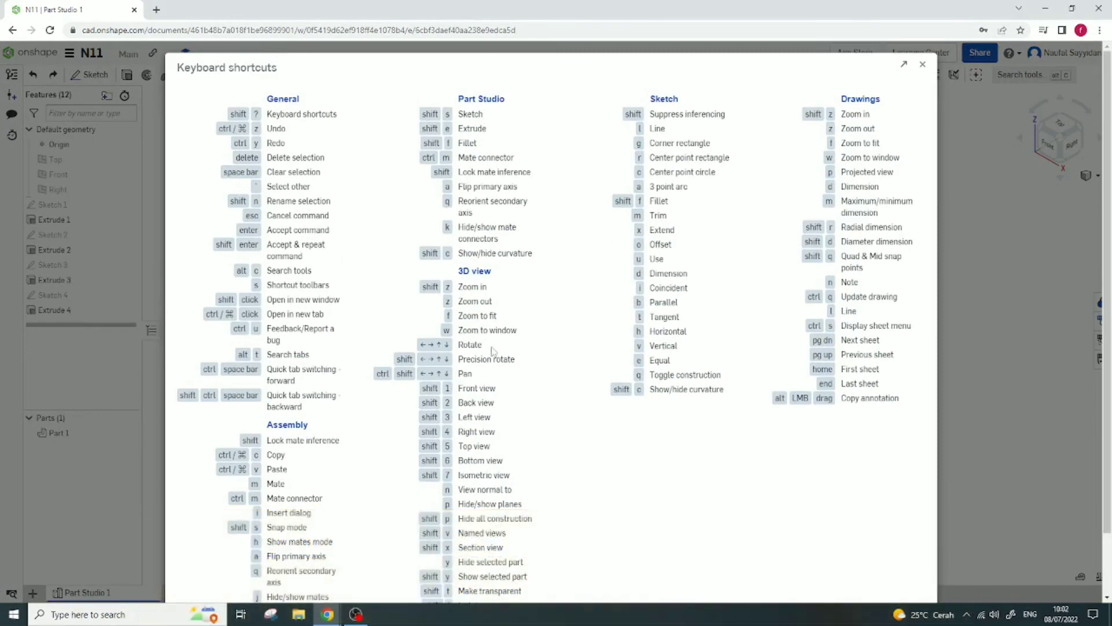
pyautogui.scroll(-1, 666, 267)
pyautogui.scroll(1, 666, 266)
pyautogui.click(924, 66)
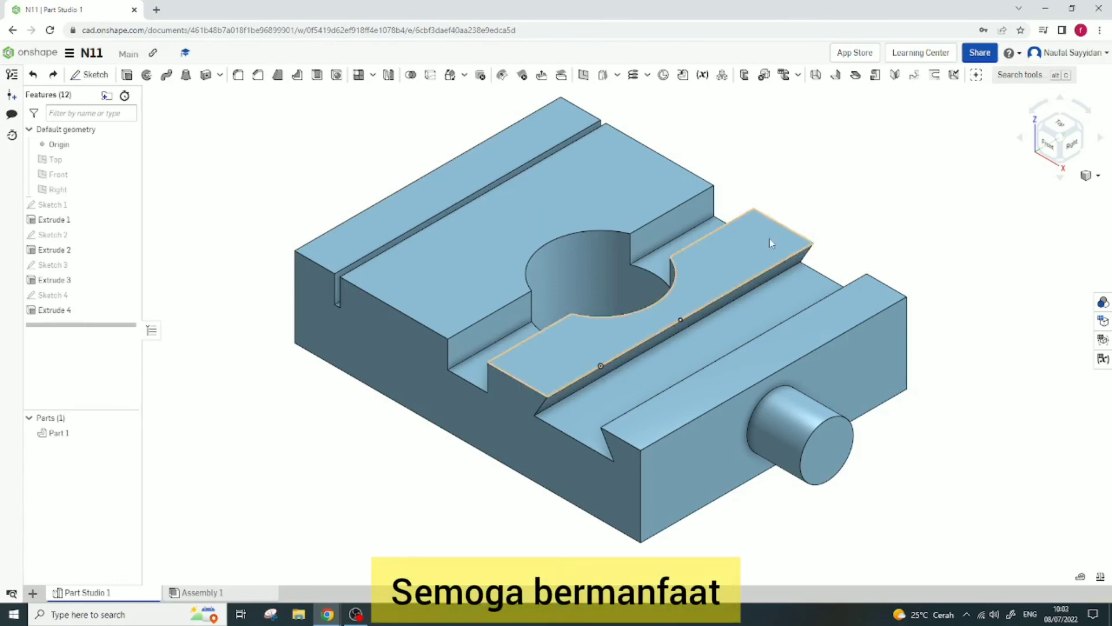